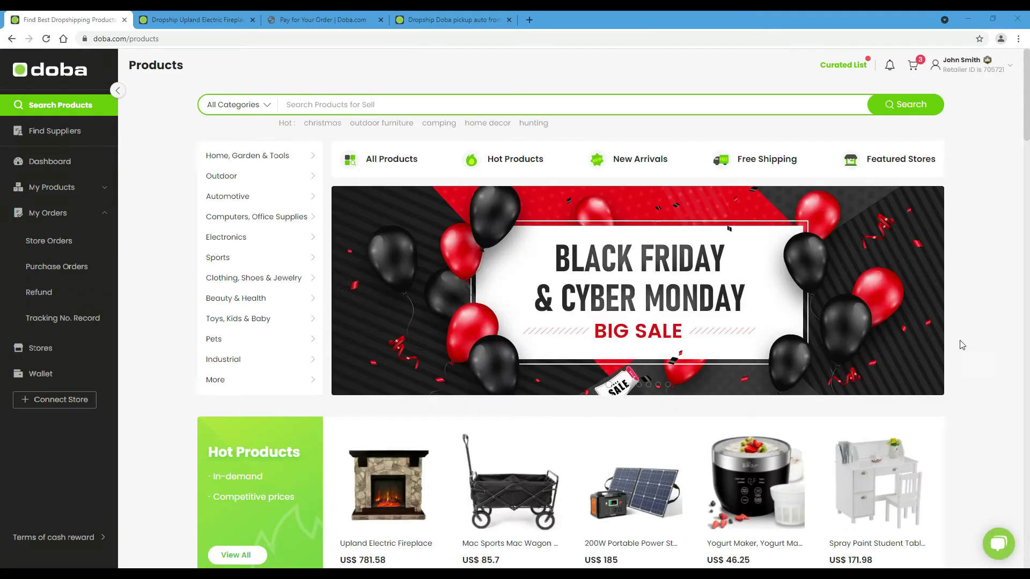
- Search for Electric Fireplace, filter to Pick Up items, and open the first Upland fireplace in a new tab
text(Electric Fireplace)
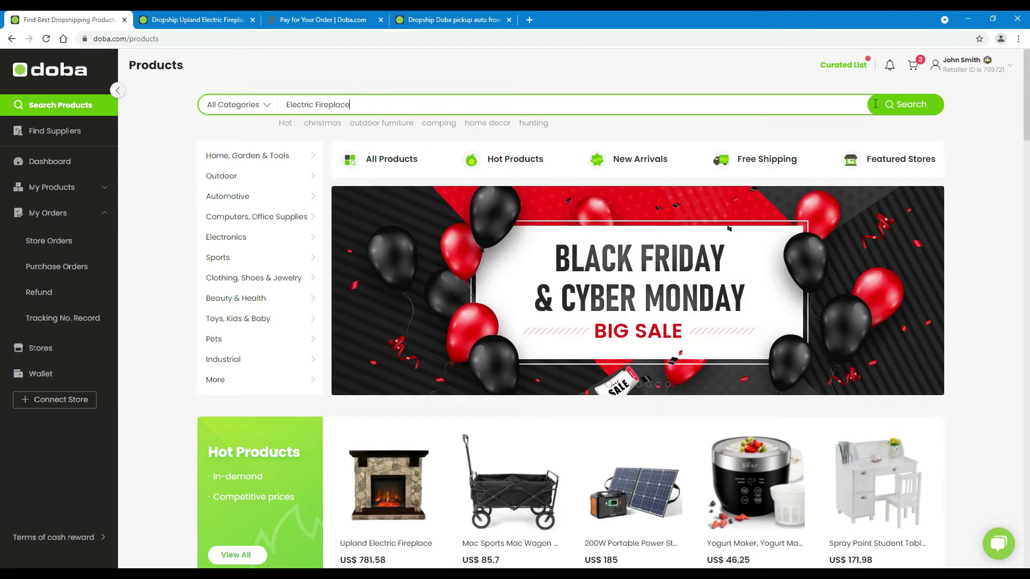
click(921, 109)
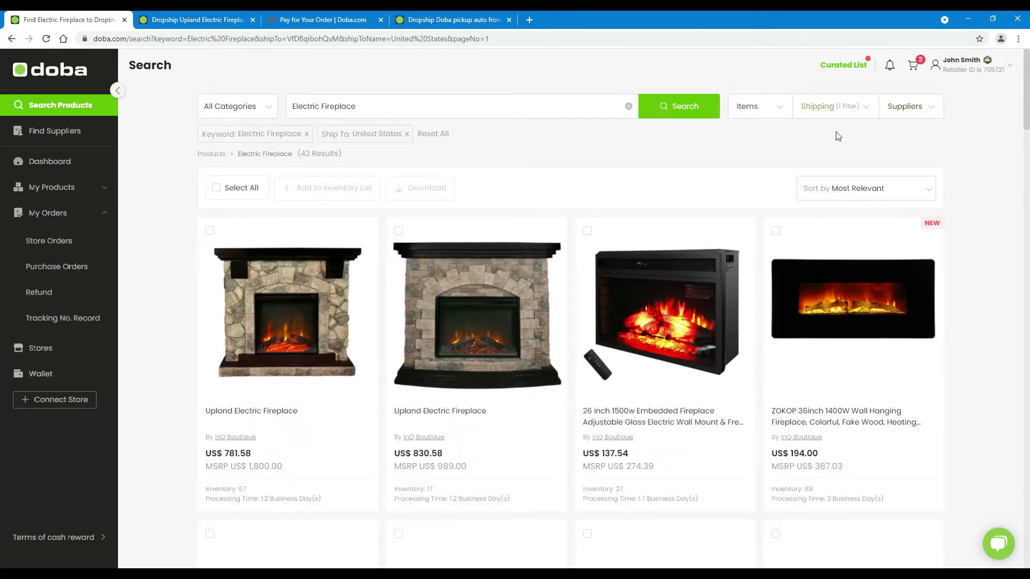
click(834, 110)
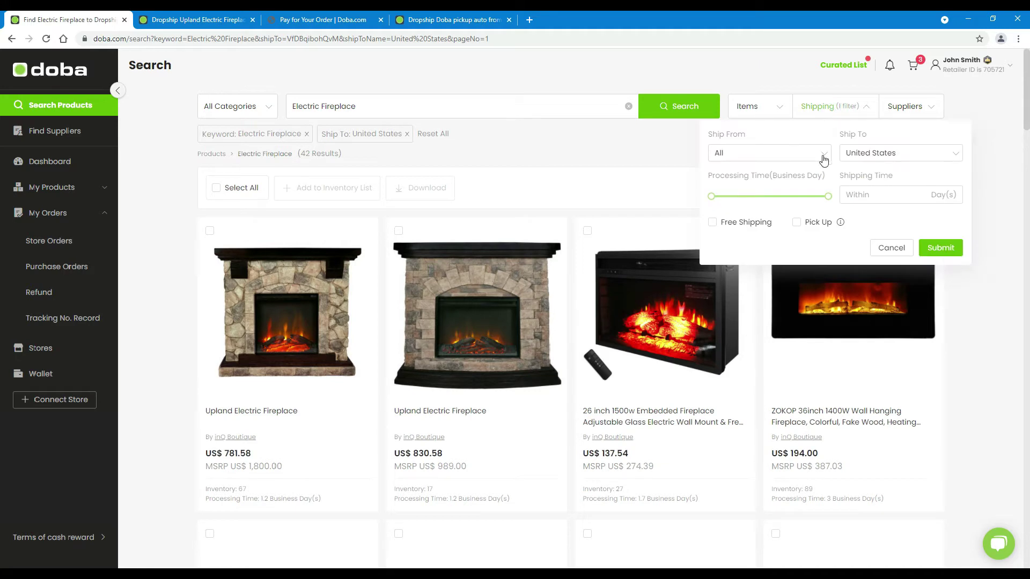
click(797, 222)
click(937, 251)
right_click(288, 300)
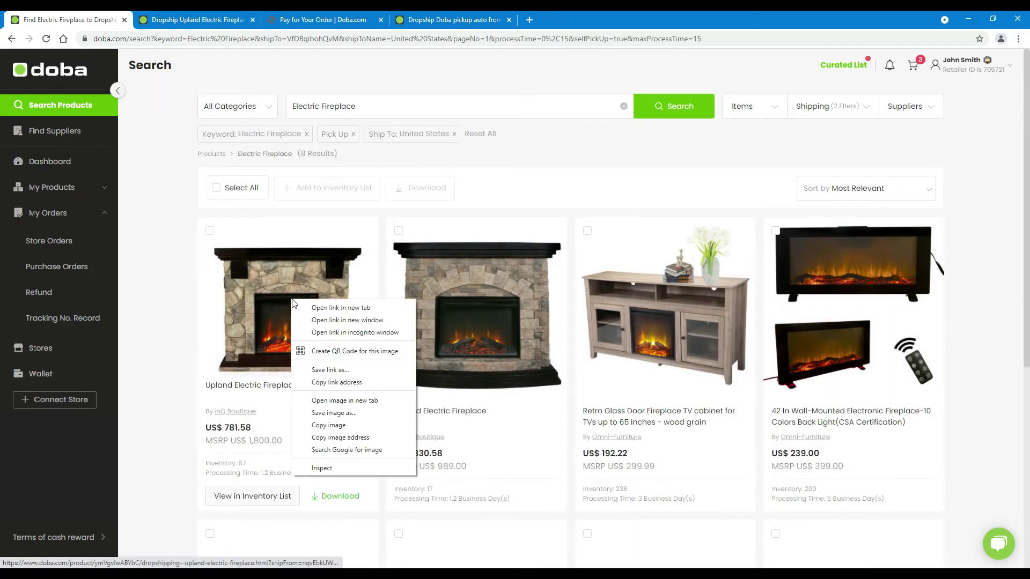
click(311, 306)
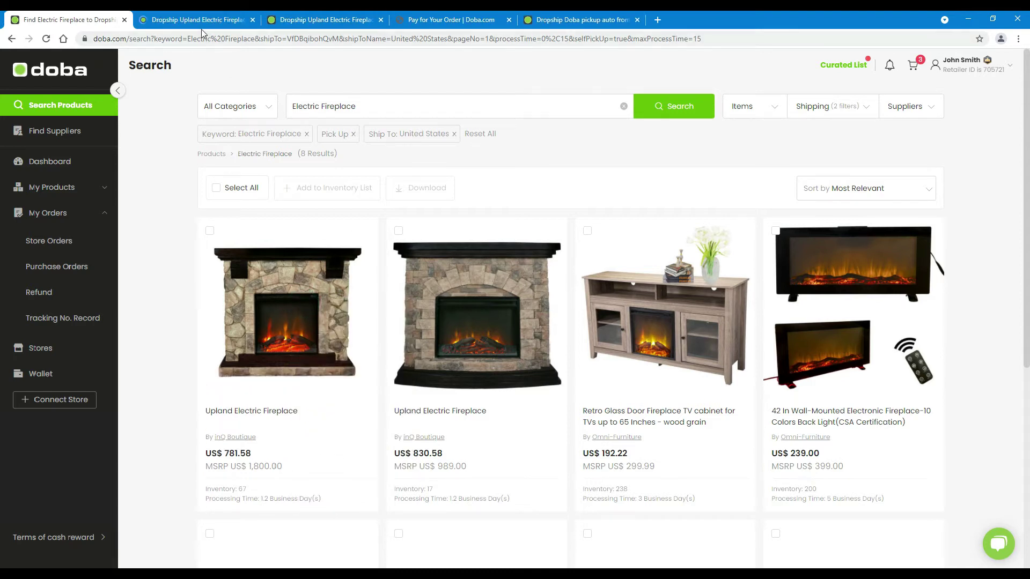
- View the Upland Electric Fireplace tab and follow its pick-up-with-prepaid-label link to Place Multiple Orders
click(182, 19)
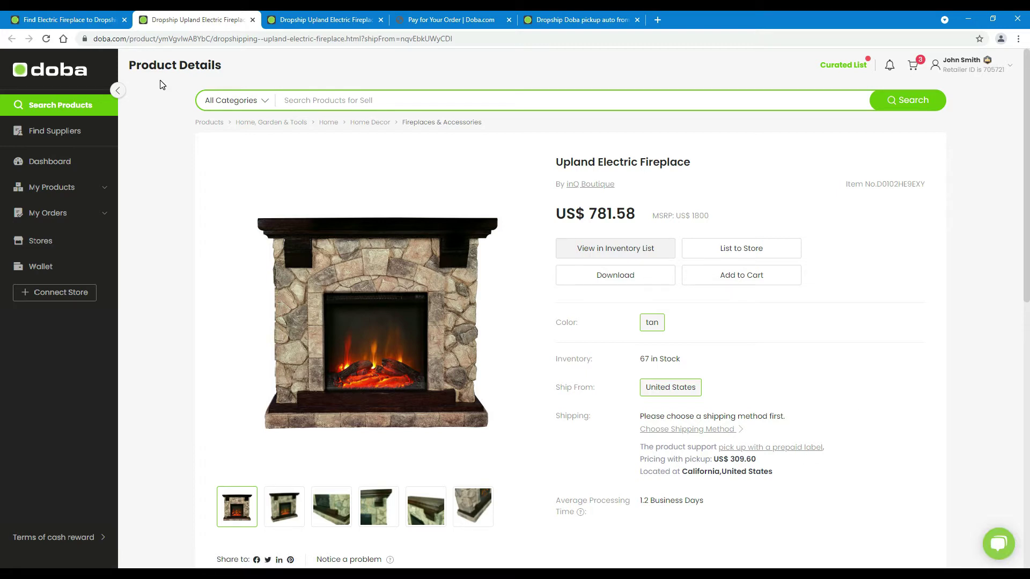
click(794, 449)
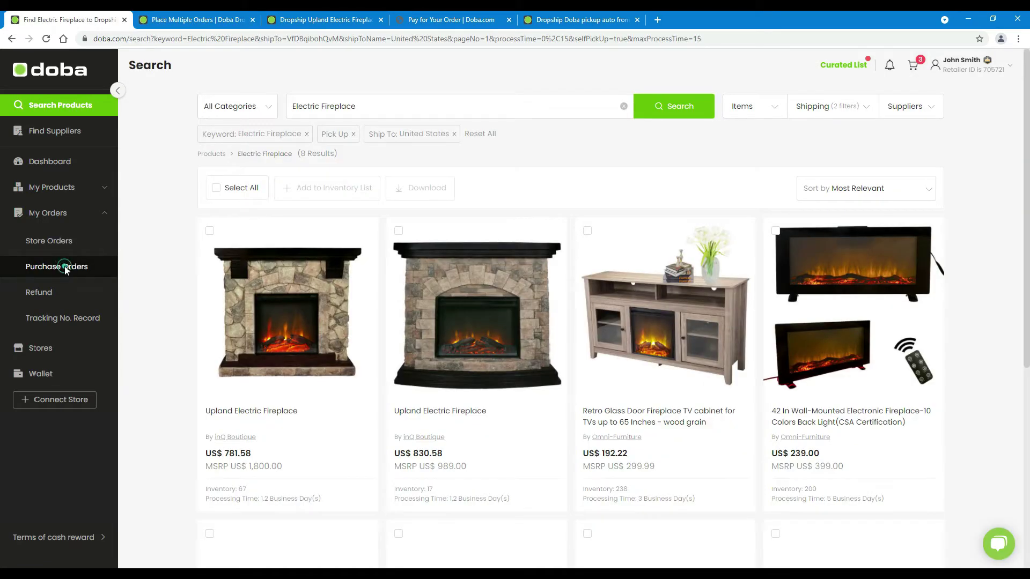
- Download the Pickup Excel template from Place Multiple Orders and open the .xls in Excel
click(67, 268)
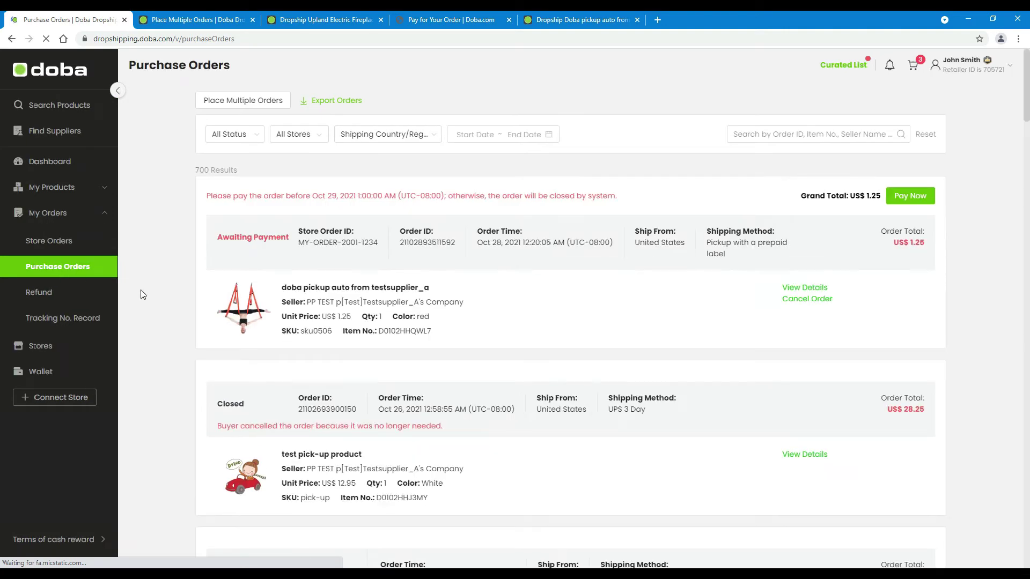
click(238, 104)
key(ctrl+Tab)
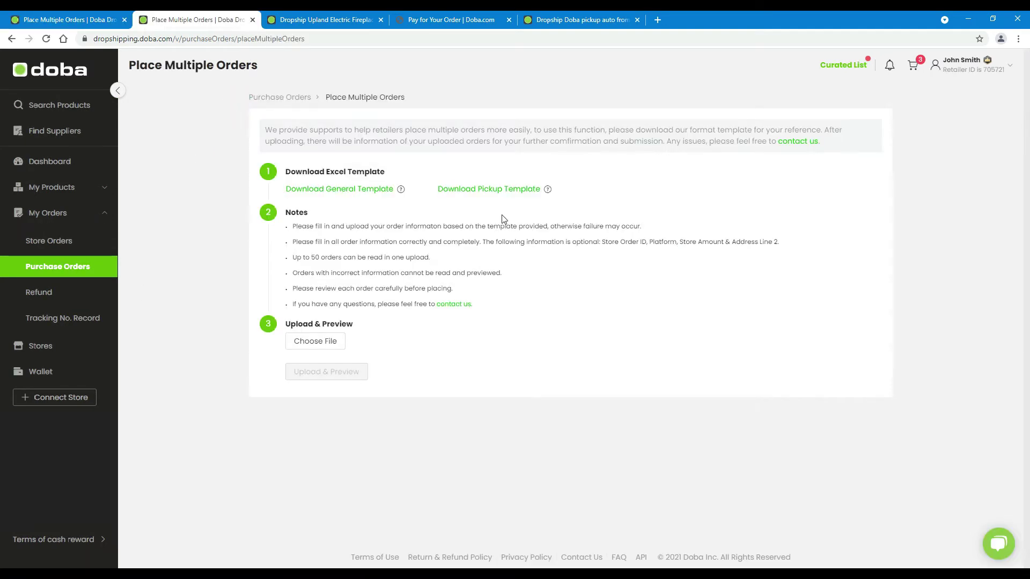
click(489, 190)
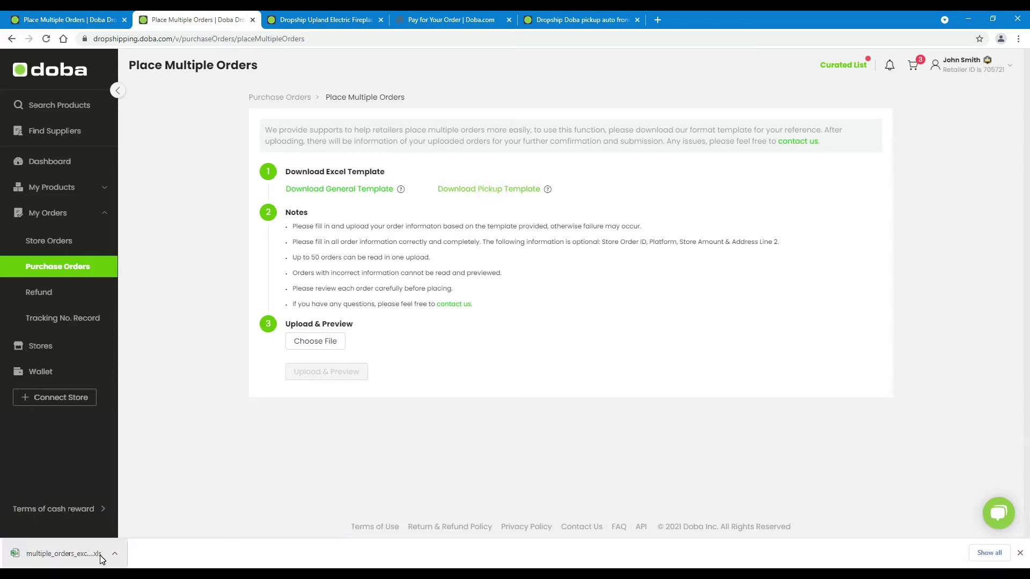
click(100, 555)
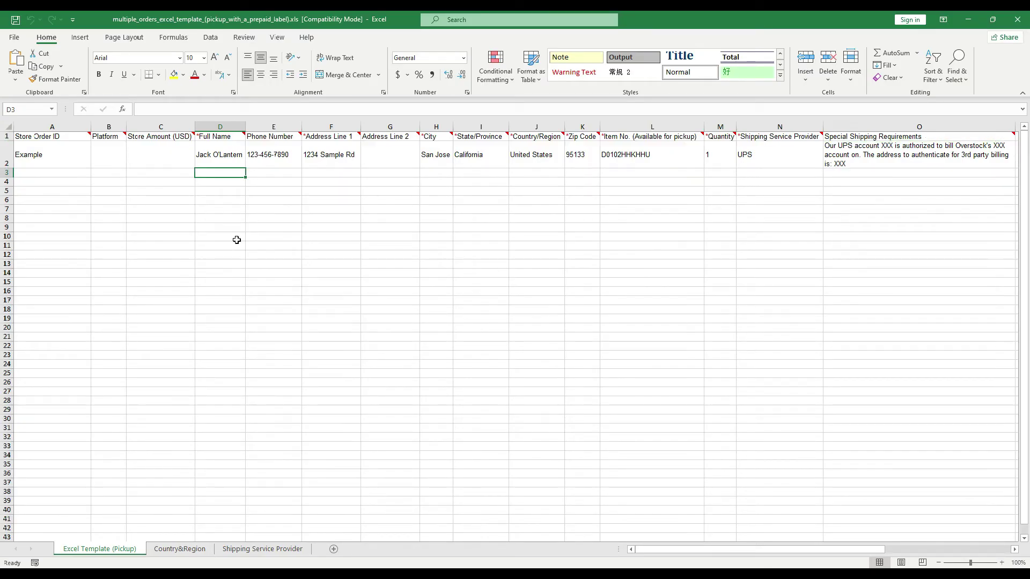
- Enter OCT-ODR-123, Shopify, 599 and the recipient's full name in cells A3–D3
click(67, 173)
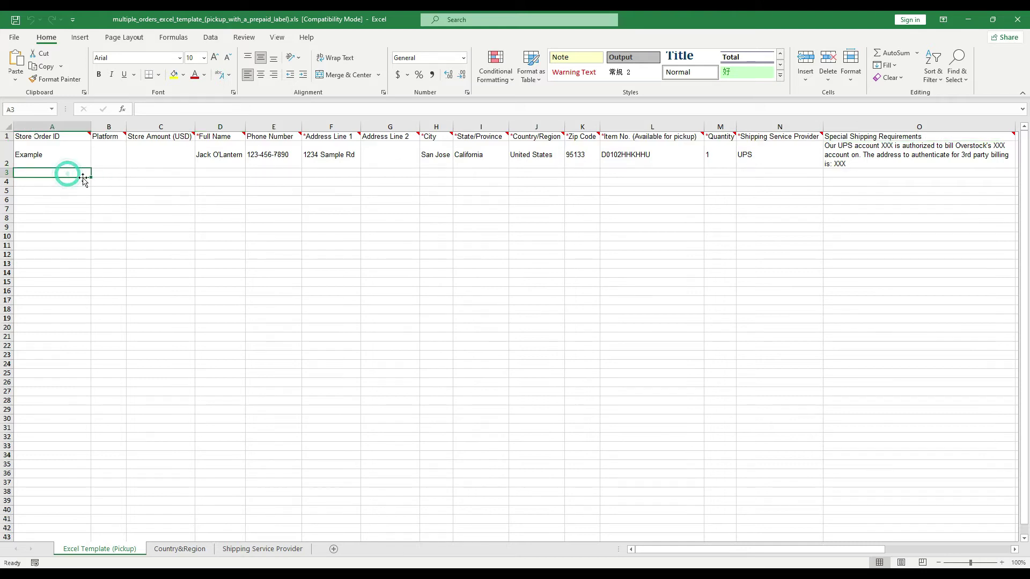
text(OCT-ODR-123)
click(113, 172)
text(Shopify)
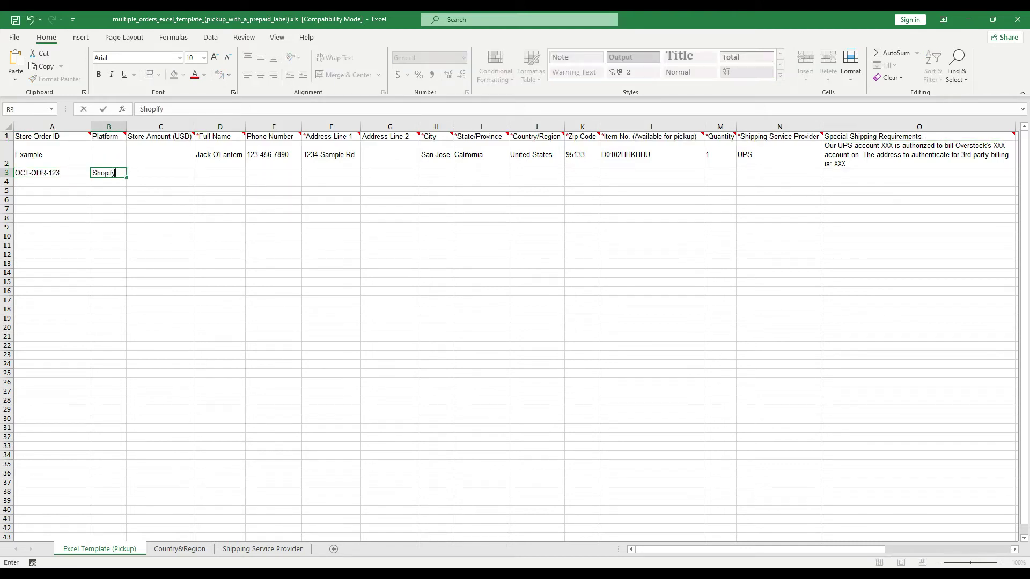
click(176, 174)
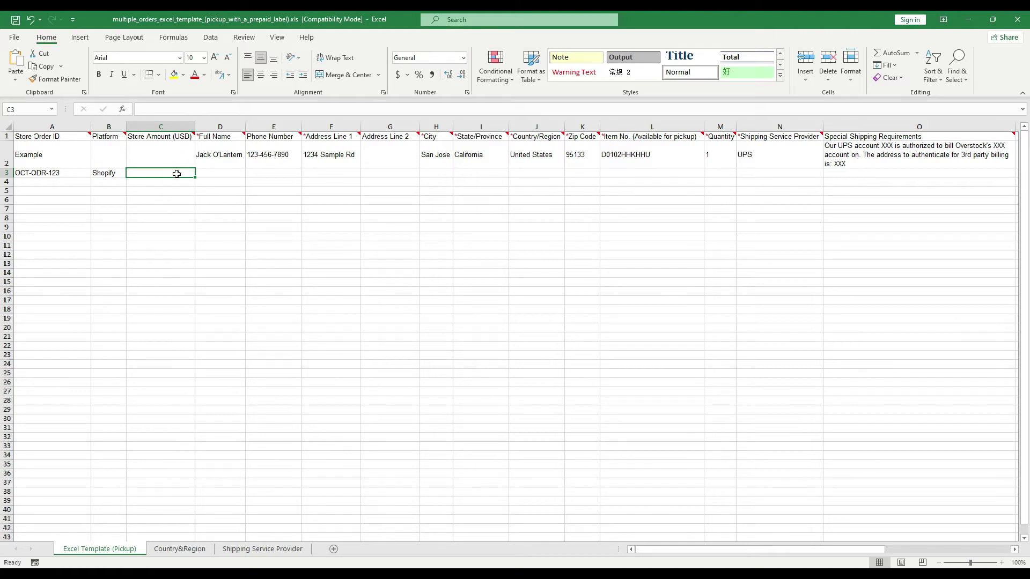
text(599.)
click(235, 172)
text(Jack Appl)
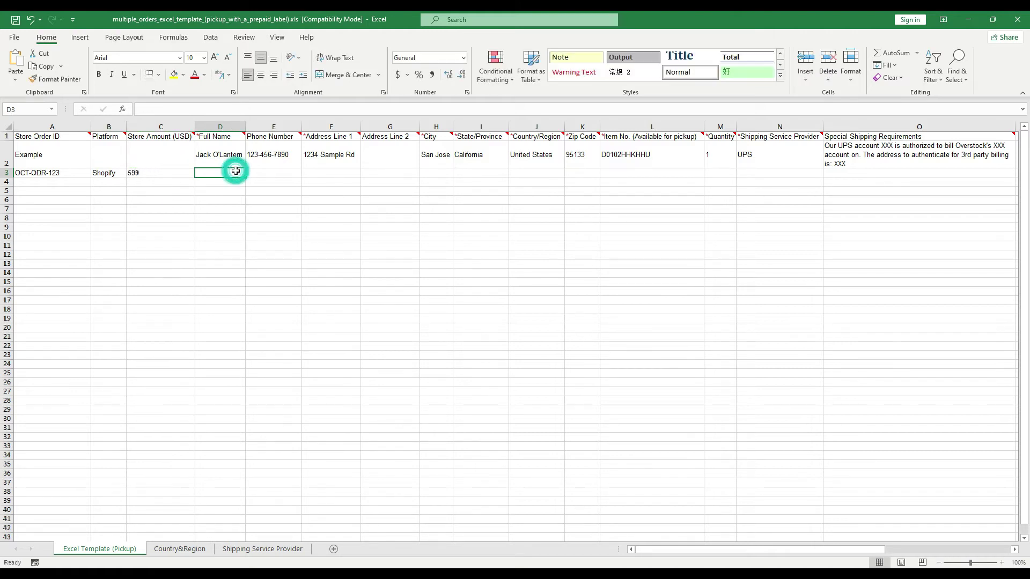
text(esee)
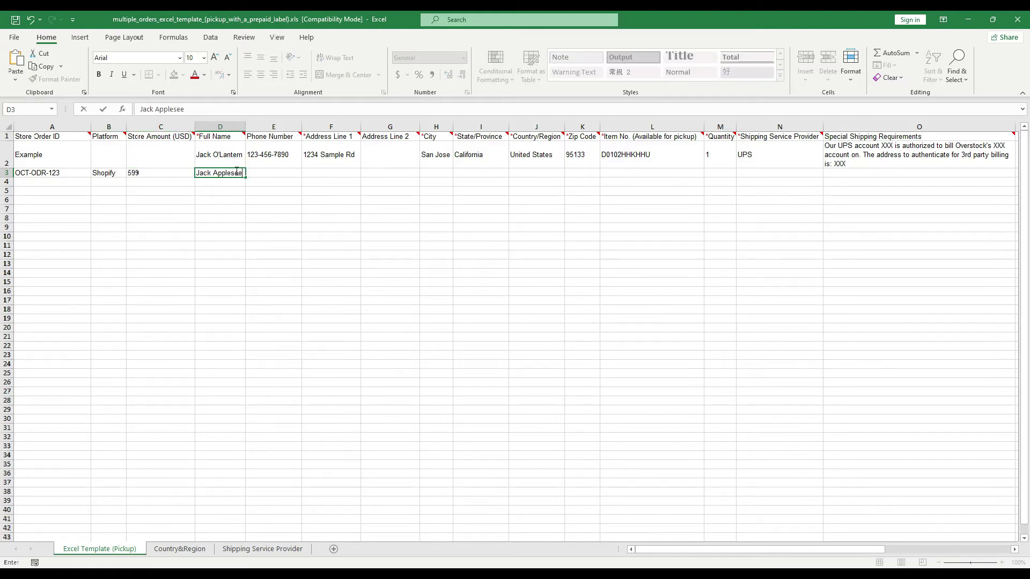
text(d)
- Copy the example phone, address, city San Jose and state California from row 2 into row 3
click(284, 159)
key(ctrl+c)
key(Down)
key(ctrl+v)
click(338, 161)
key(ctrl+c)
key(Down)
key(ctrl+v)
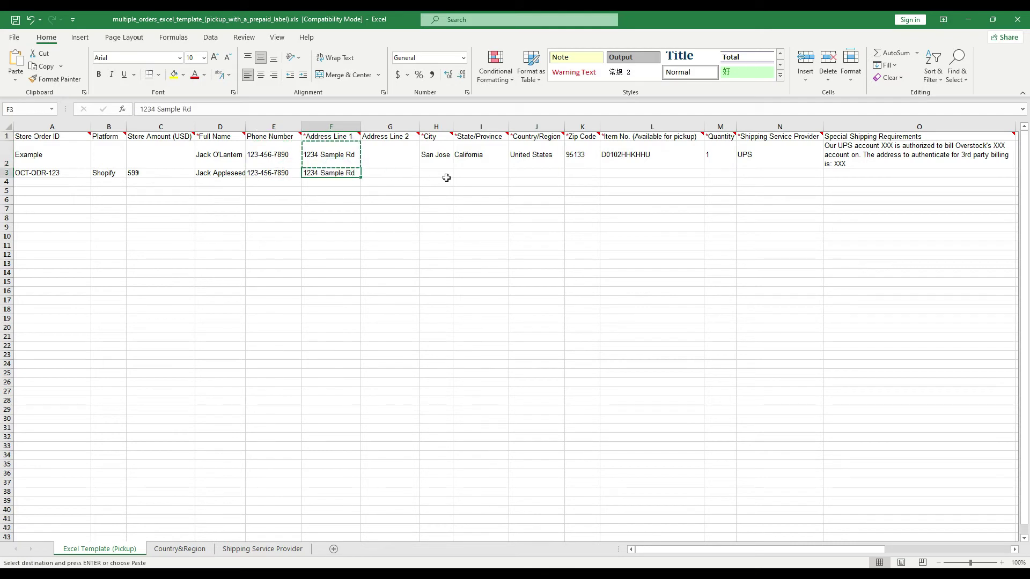
click(437, 158)
key(ctrl+c)
key(Down)
key(ctrl+v)
click(483, 158)
key(ctrl+c)
key(Down)
key(ctrl+v)
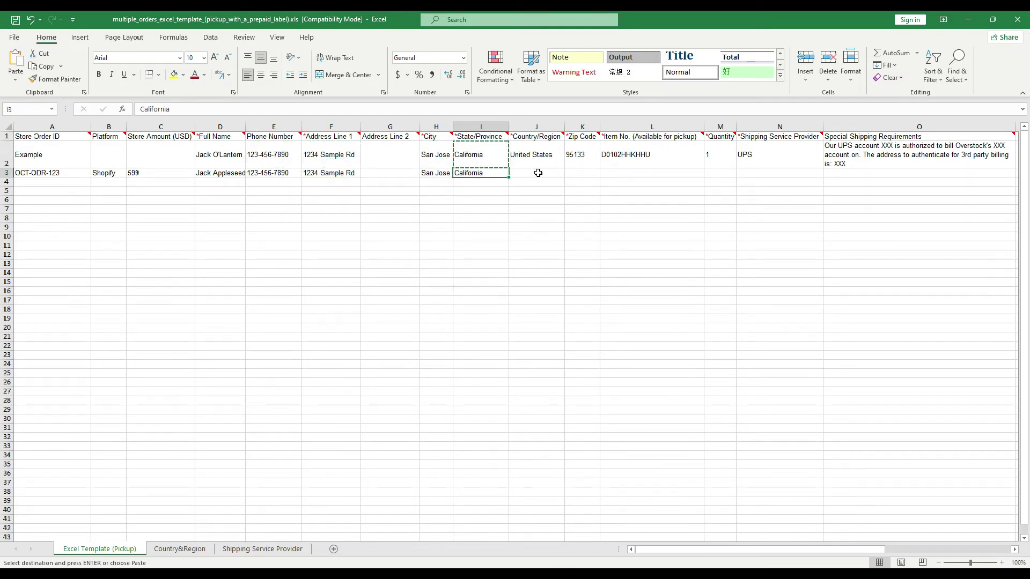
click(538, 173)
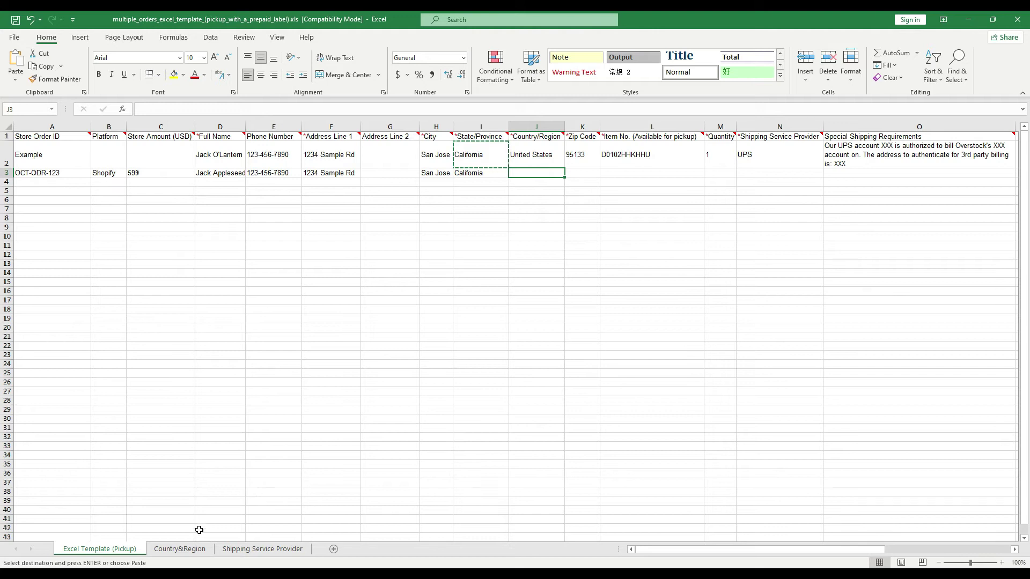
- Fill J3 with United States and K3 with zip code 95133
click(182, 548)
click(107, 146)
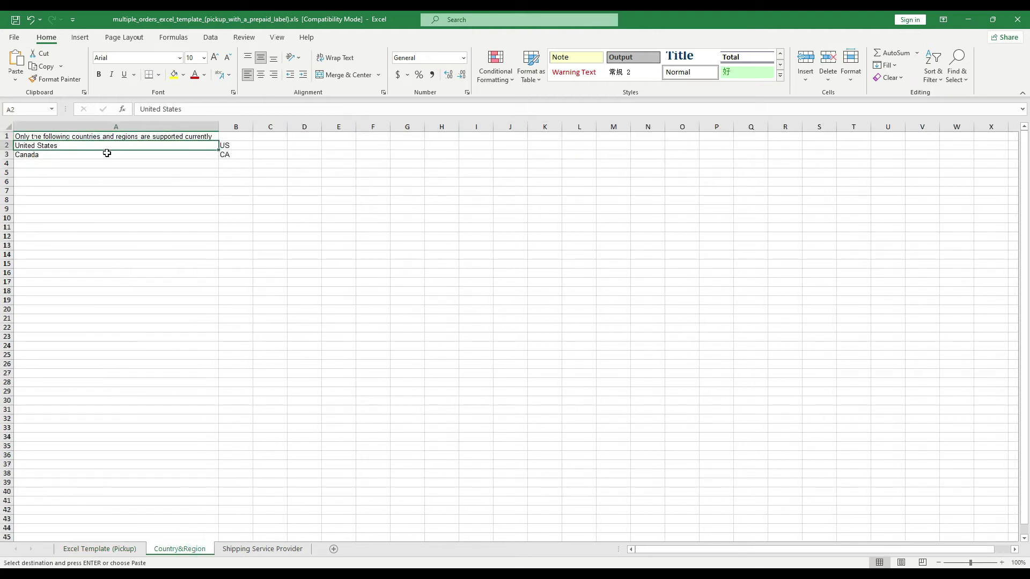
click(106, 158)
key(ctrl+Page_Up)
click(540, 172)
key(ctrl+v)
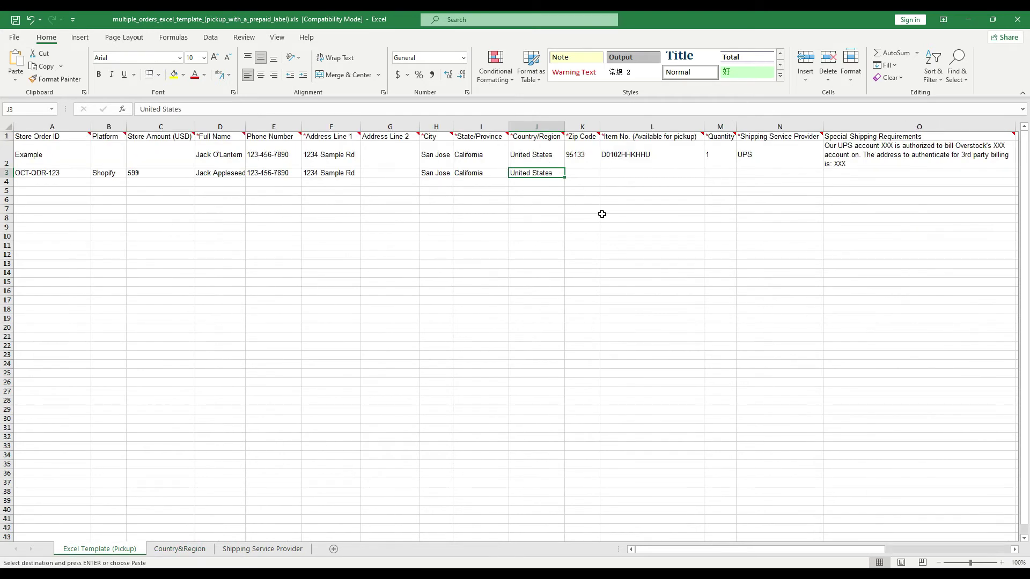
click(588, 172)
key(ctrl+v)
- Paste item number D0102HHQWL7 from Doba into L3 and set quantity 1 in M3
key(alt+Tab)
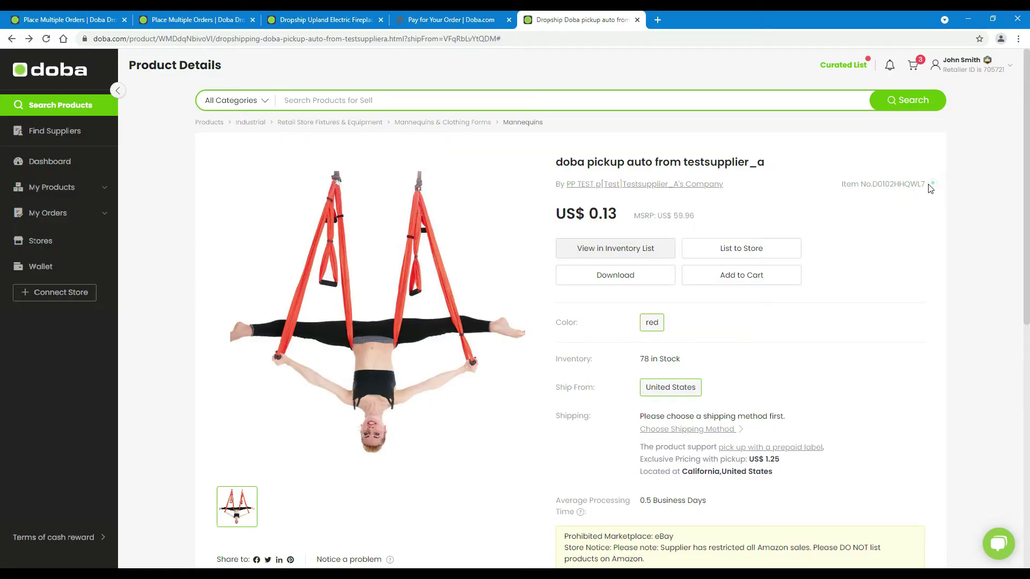
drag(927, 186, 879, 185)
key(ctrl+c)
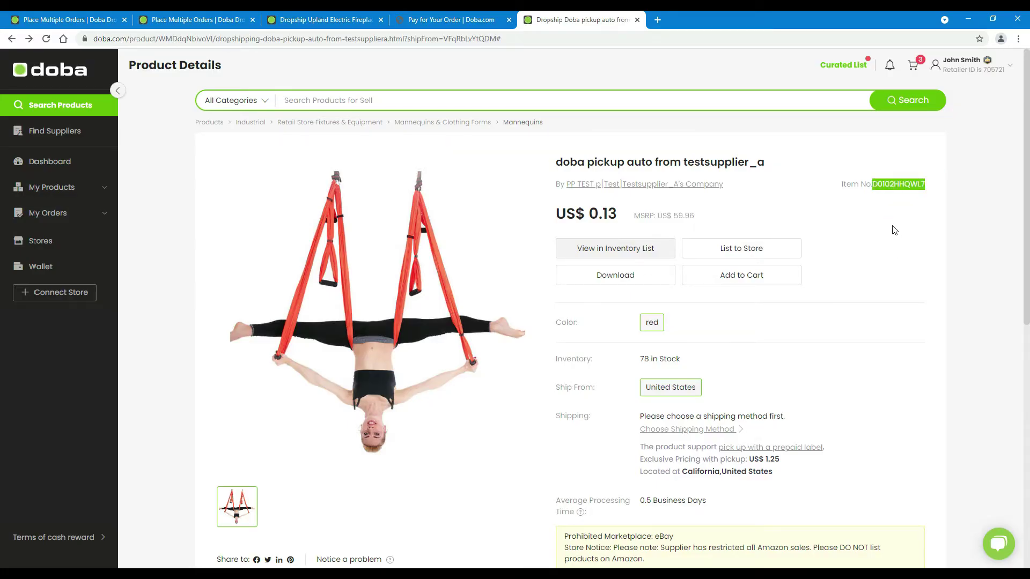
key(alt+Tab)
click(653, 172)
key(ctrl+v)
click(727, 172)
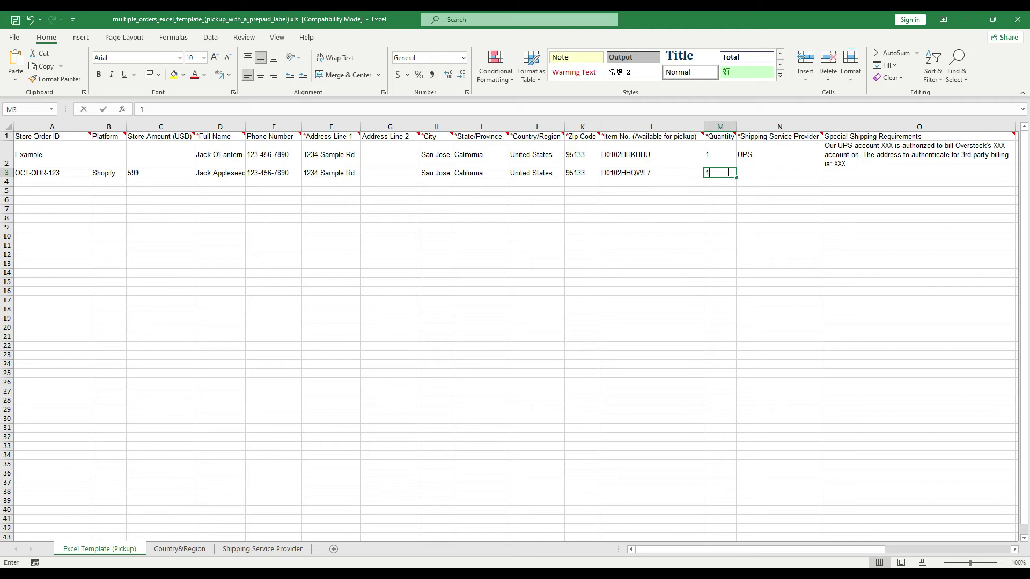
text(1)
click(765, 171)
- Put UPS in N3 and write 'Enter your words here.' as the special requirements note in O3
click(270, 549)
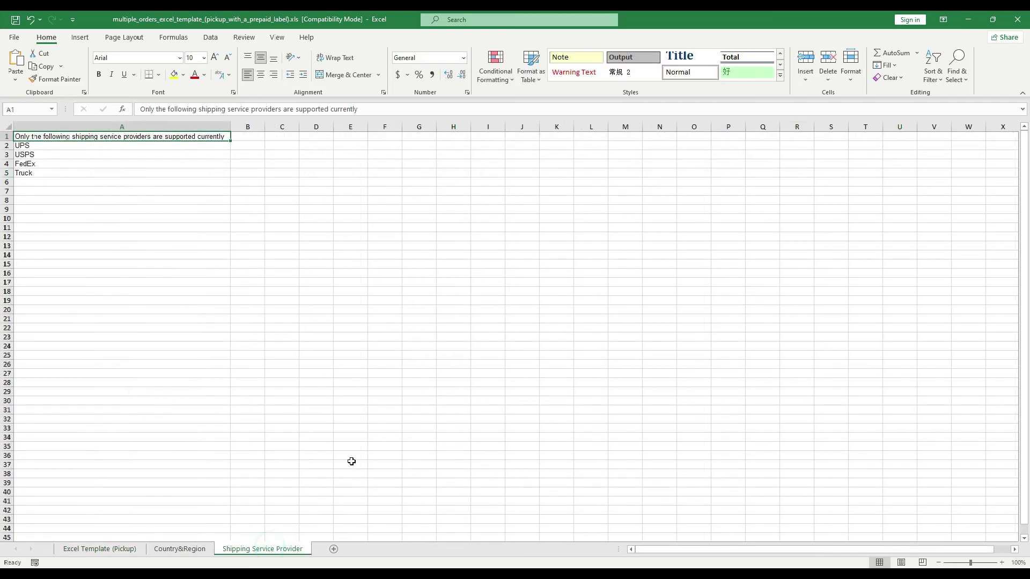
click(91, 145)
click(92, 156)
click(87, 164)
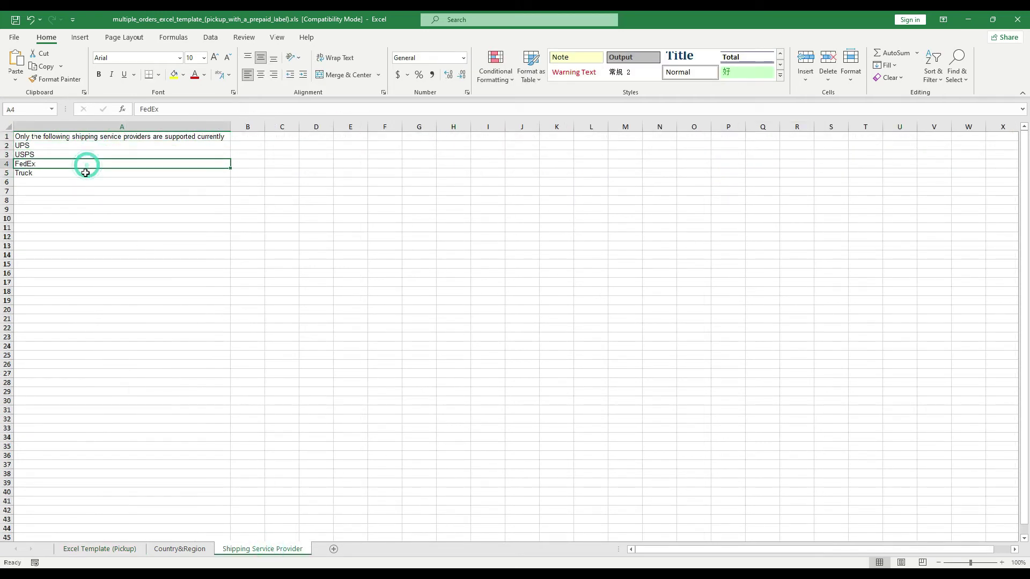
click(86, 173)
key(ctrl+c)
key(ctrl+Page_Up)
key(ctrl+Page_Up)
click(775, 172)
key(ctrl+v)
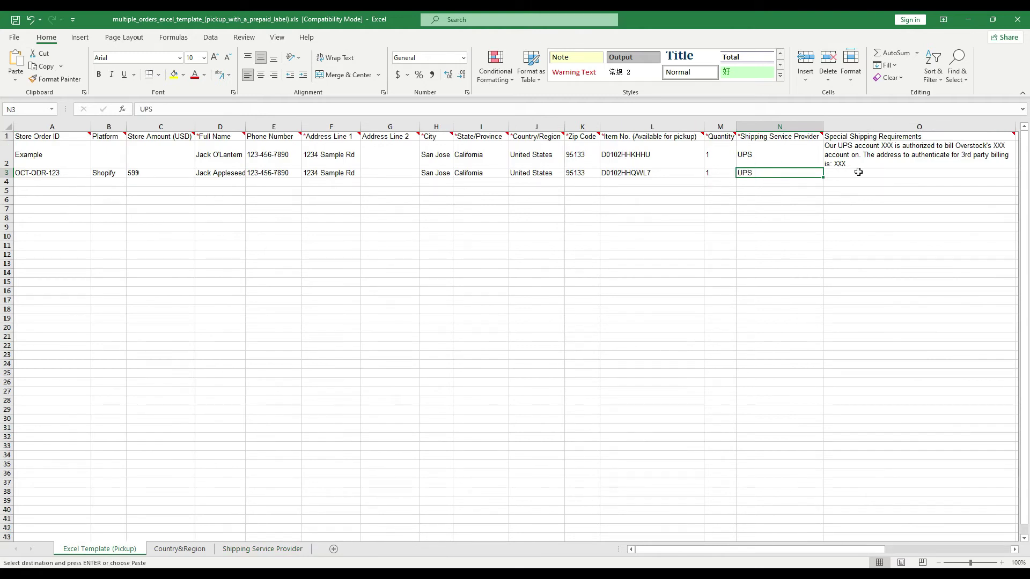
click(858, 172)
text(Enter your wor)
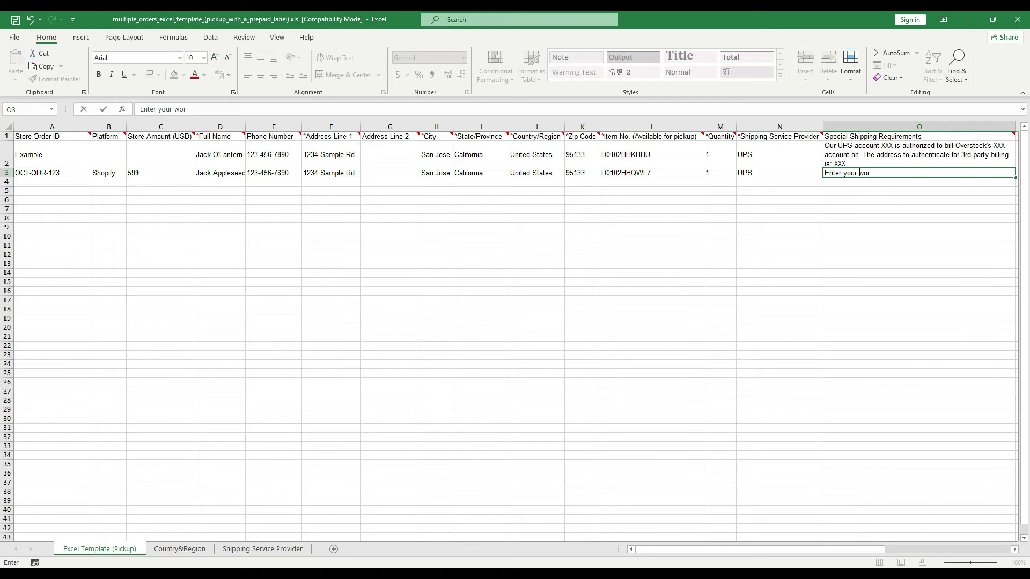
text(ds here.)
- Delete the Example row 2 so OCT-ODR-123 moves up, then close the workbook
click(161, 181)
click(9, 153)
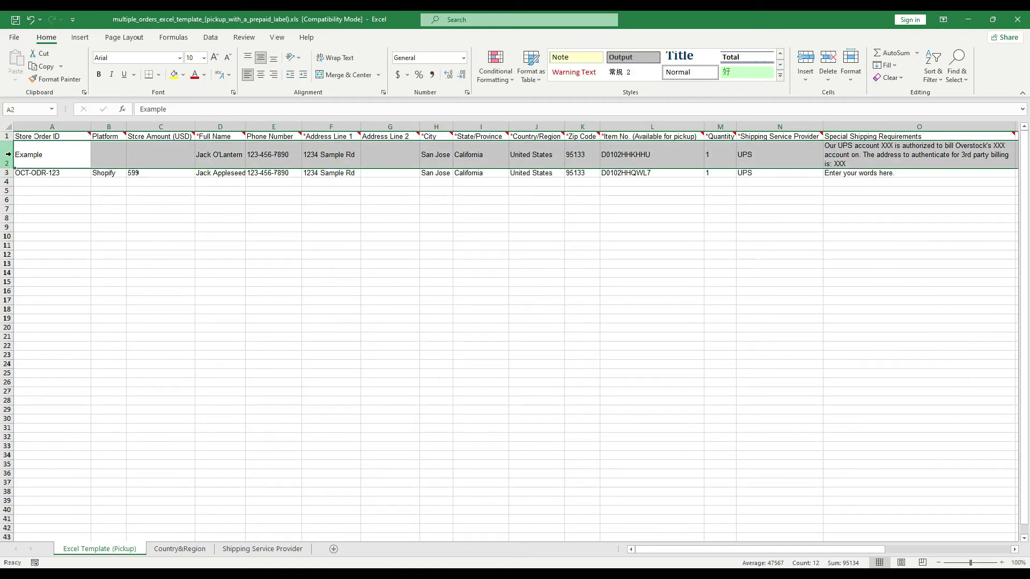
right_click(9, 155)
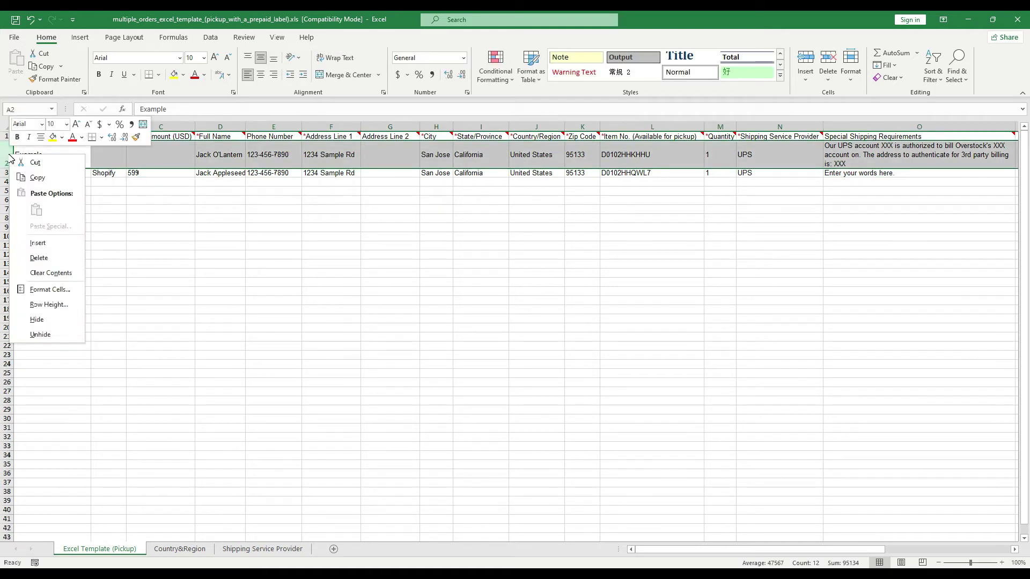
click(41, 255)
click(51, 155)
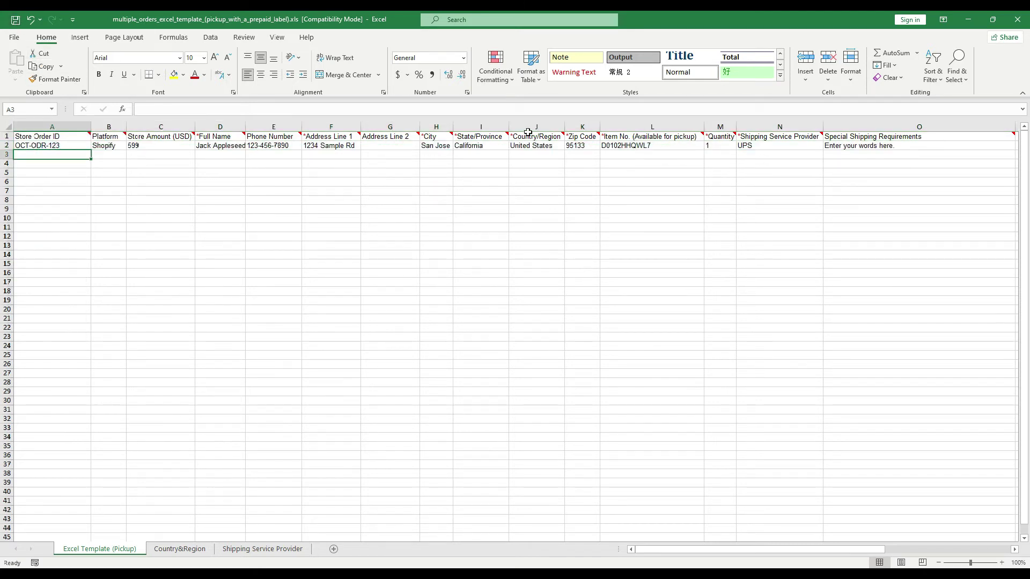
click(1018, 20)
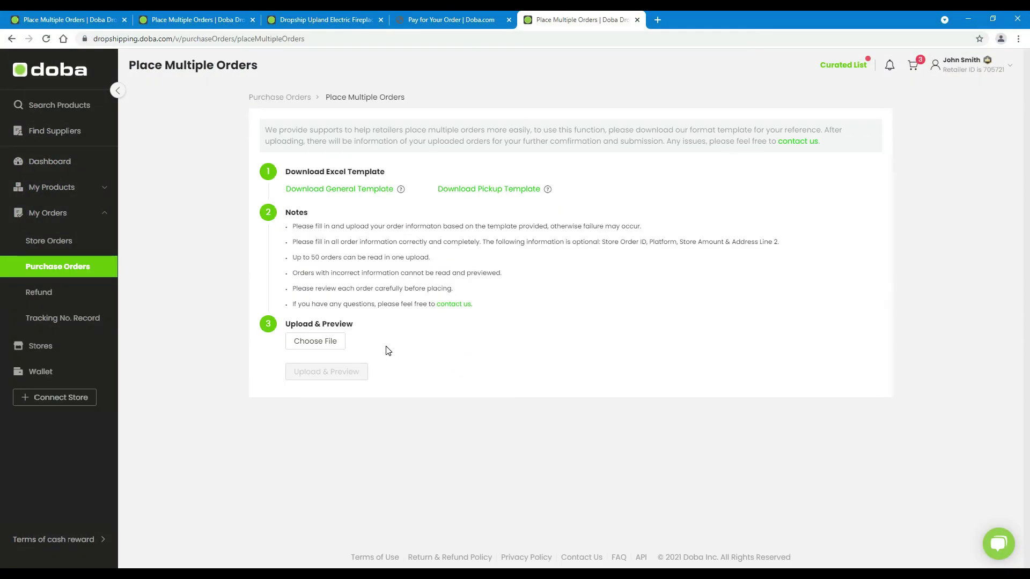
- Upload the filled pickup template .xls for preview and download the error report
click(316, 346)
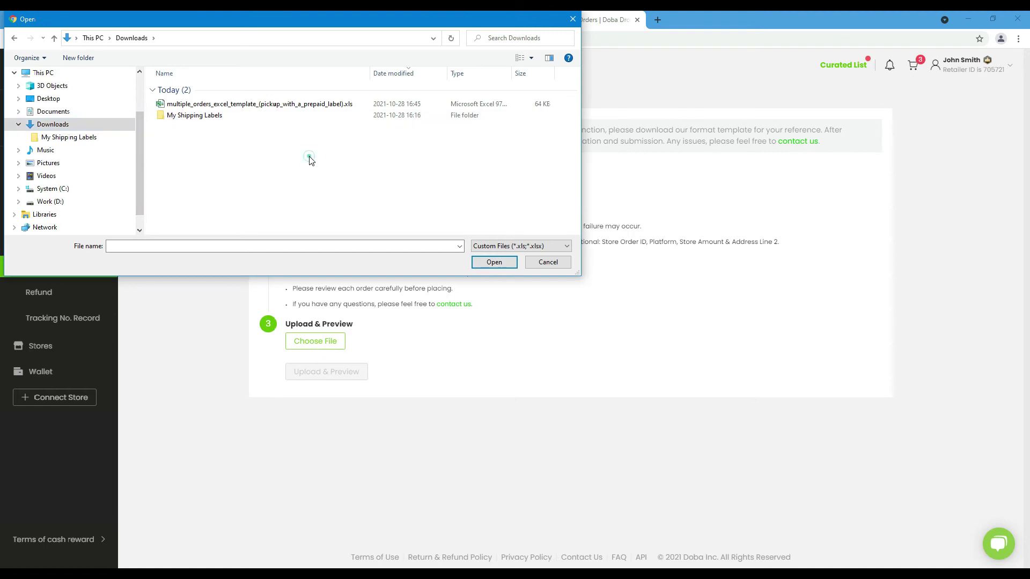
click(253, 107)
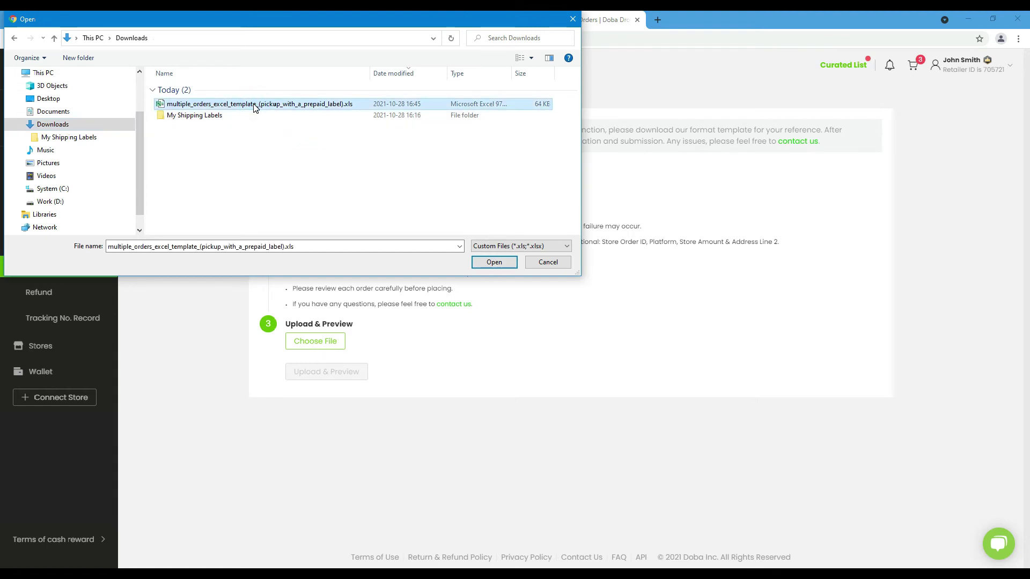
click(494, 263)
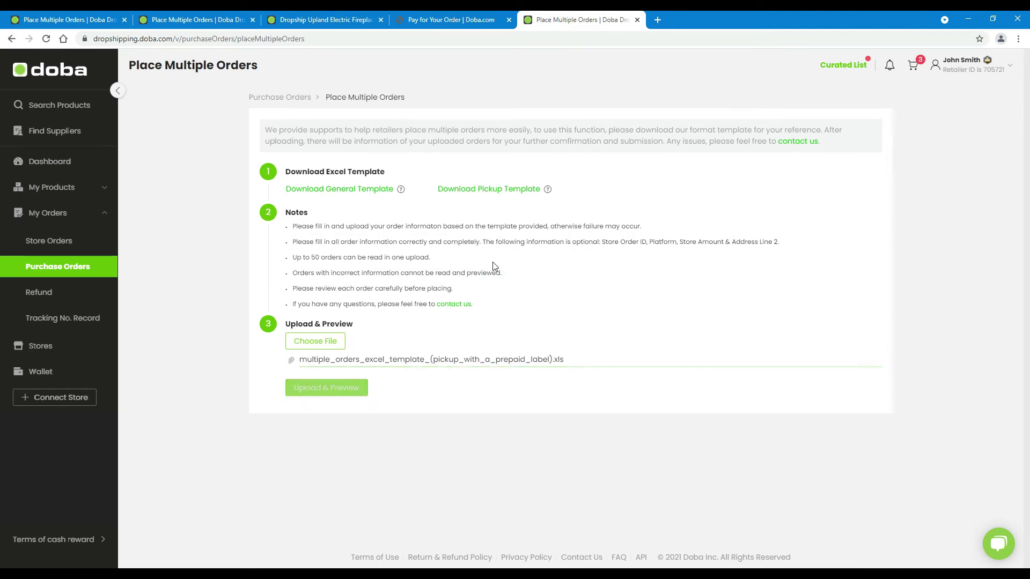
click(333, 390)
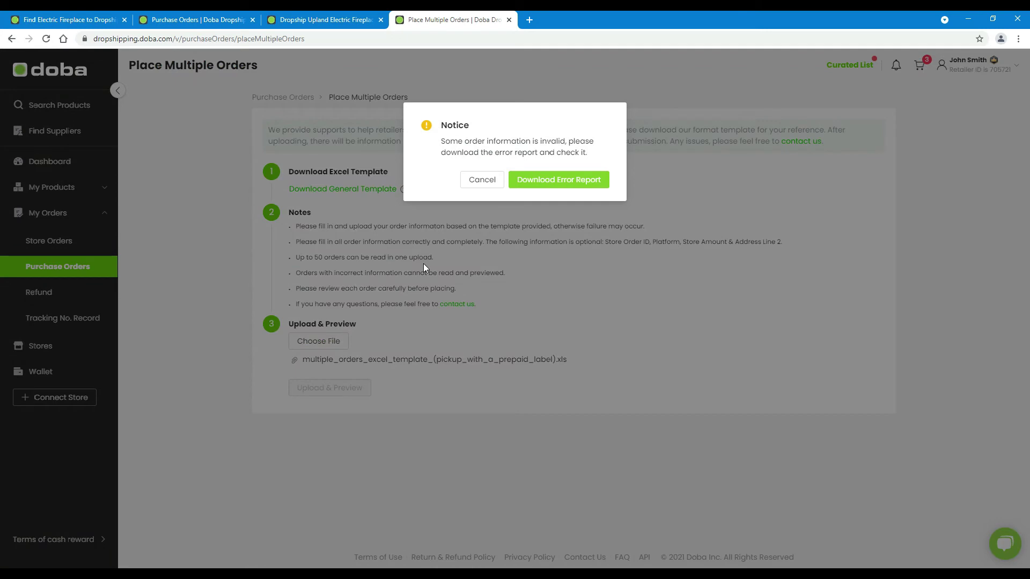
click(554, 185)
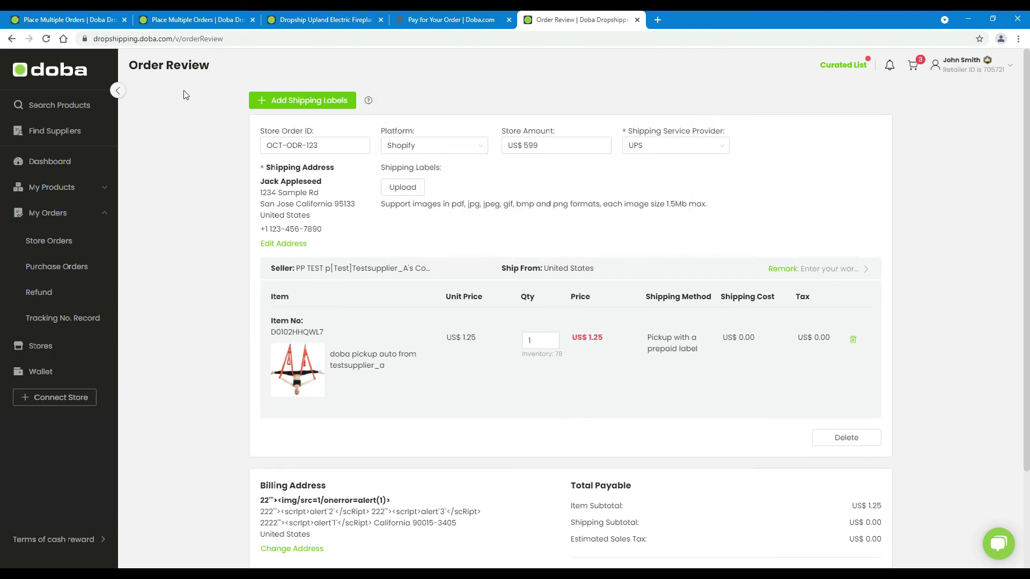
- Dismiss the shipping-label tip and open the Shipping Labels upload file chooser in Downloads
click(343, 129)
click(447, 130)
click(579, 131)
click(752, 135)
click(338, 195)
click(359, 331)
click(541, 338)
click(541, 338)
click(473, 213)
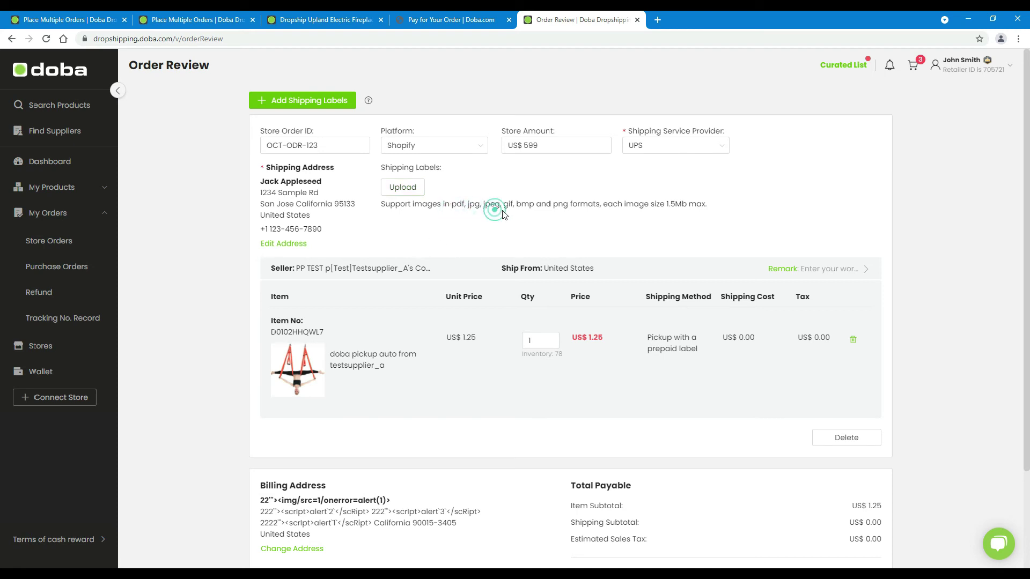
click(677, 214)
- Open the My Shipping Labels folder in the label file chooser
click(402, 187)
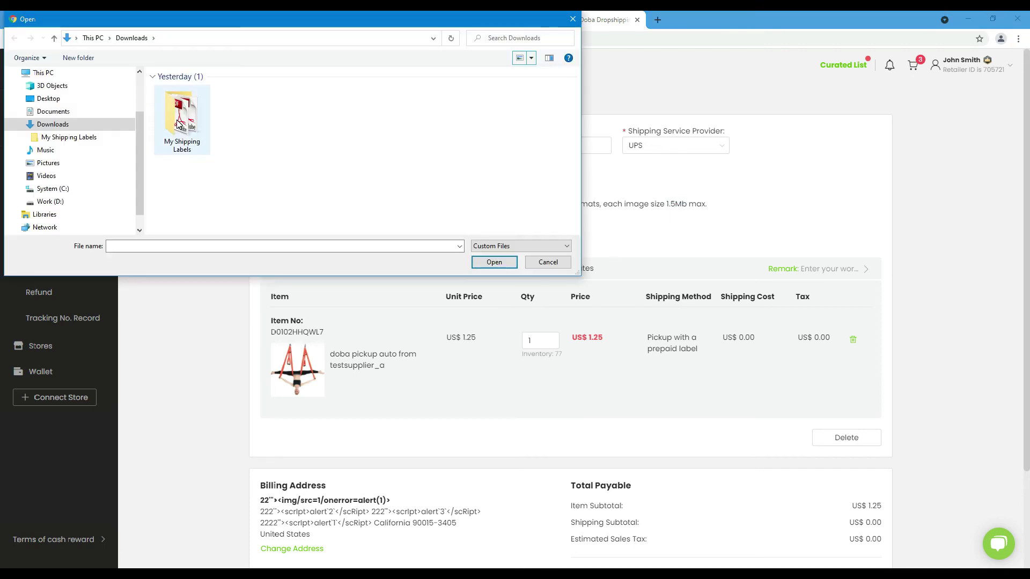
click(177, 122)
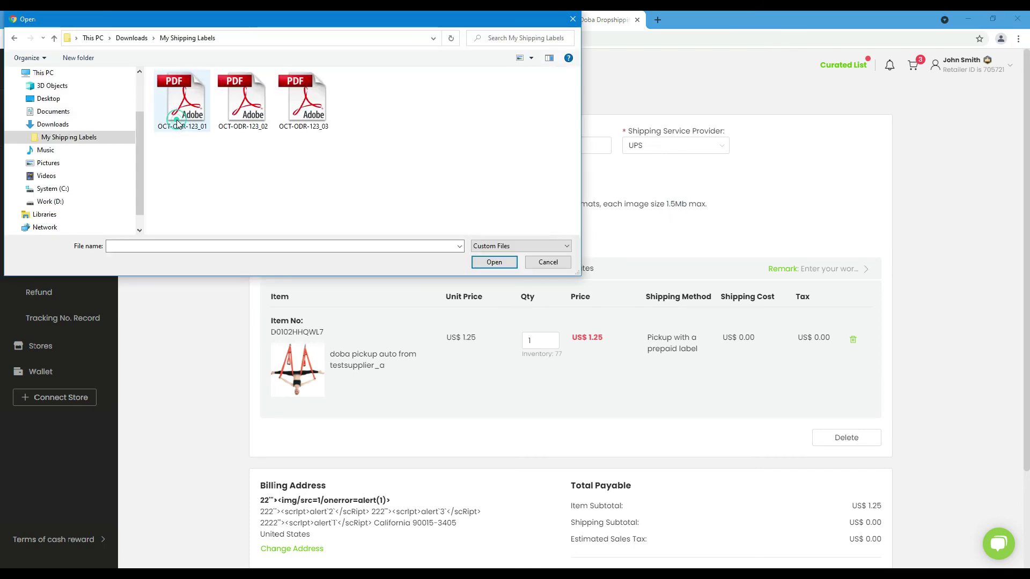
click(203, 134)
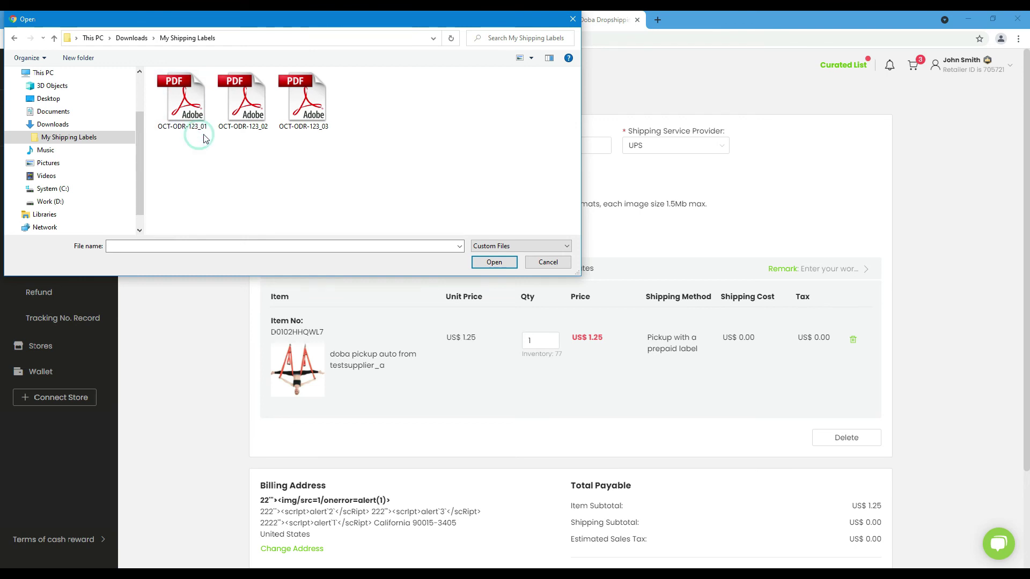
click(259, 133)
click(264, 134)
click(321, 135)
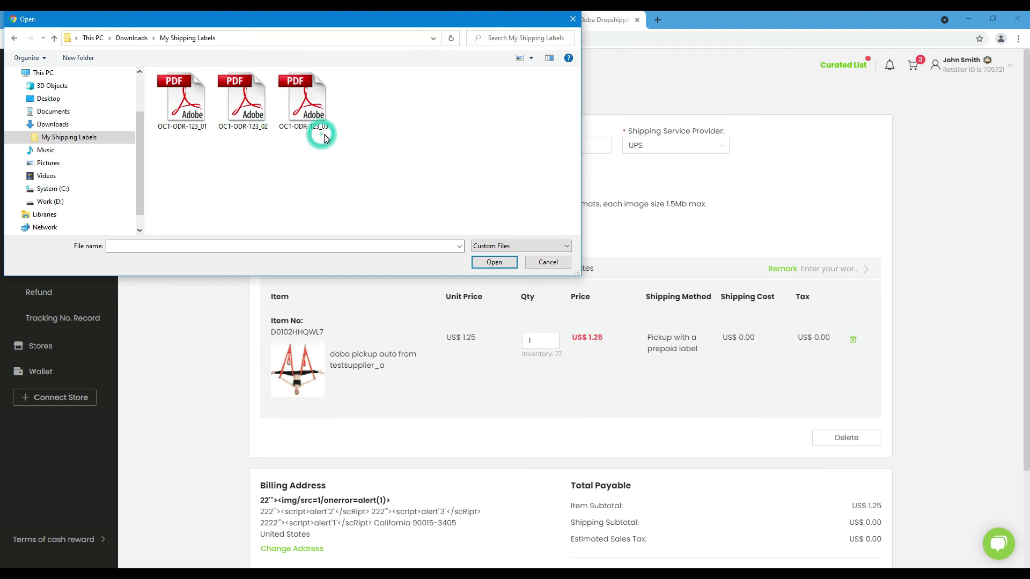
click(380, 147)
- Attach labels OCT-ODR-123_01 through _03 and proceed to pay US$ 1.25
drag(357, 149, 153, 69)
click(492, 263)
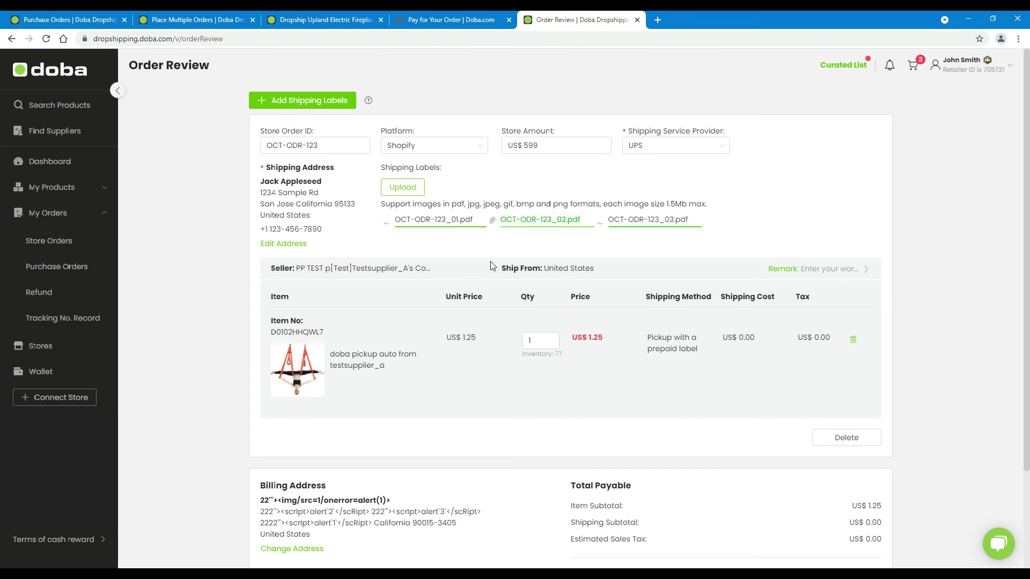
scroll(519, 263, down, 3)
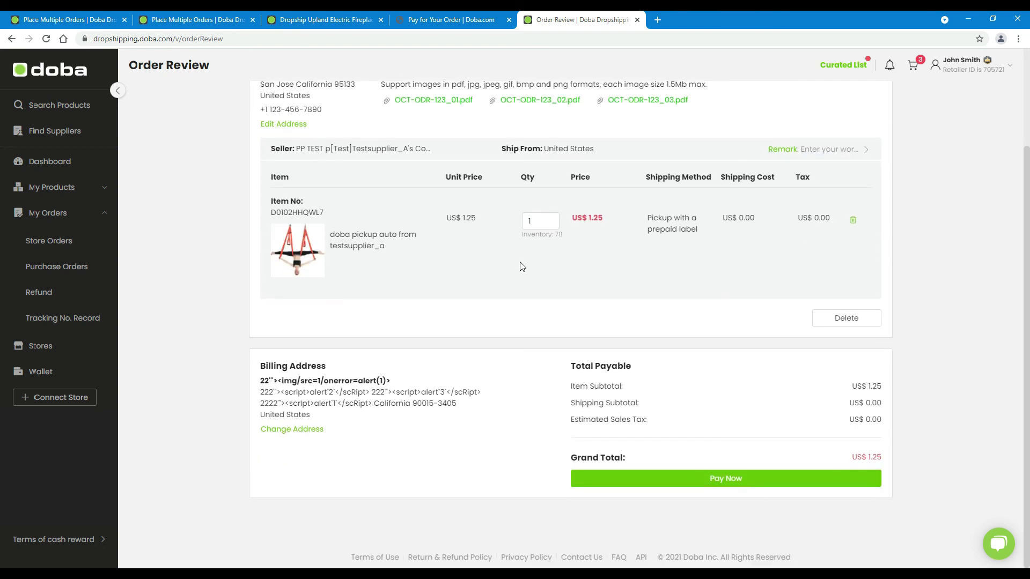
click(409, 427)
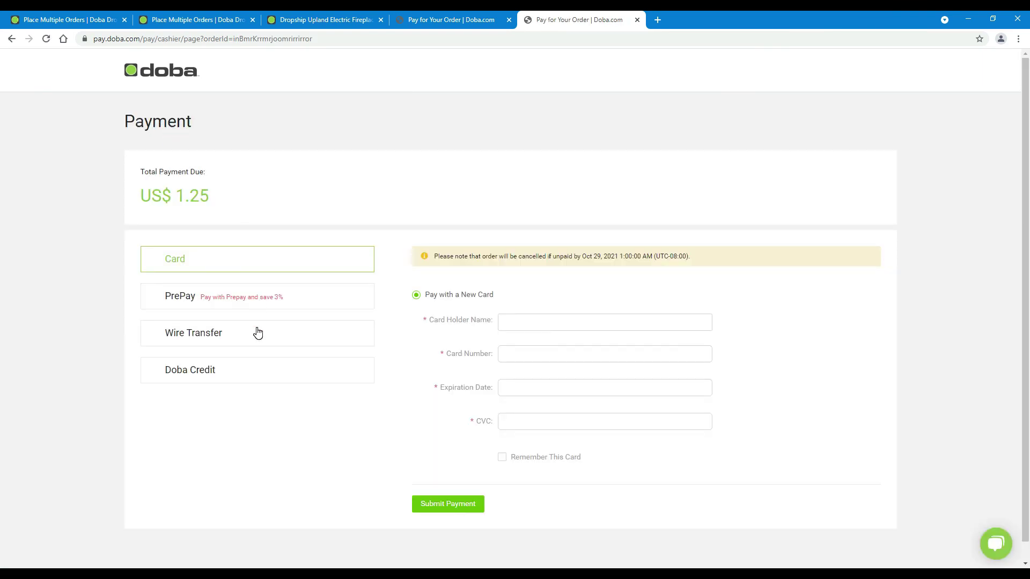
click(722, 322)
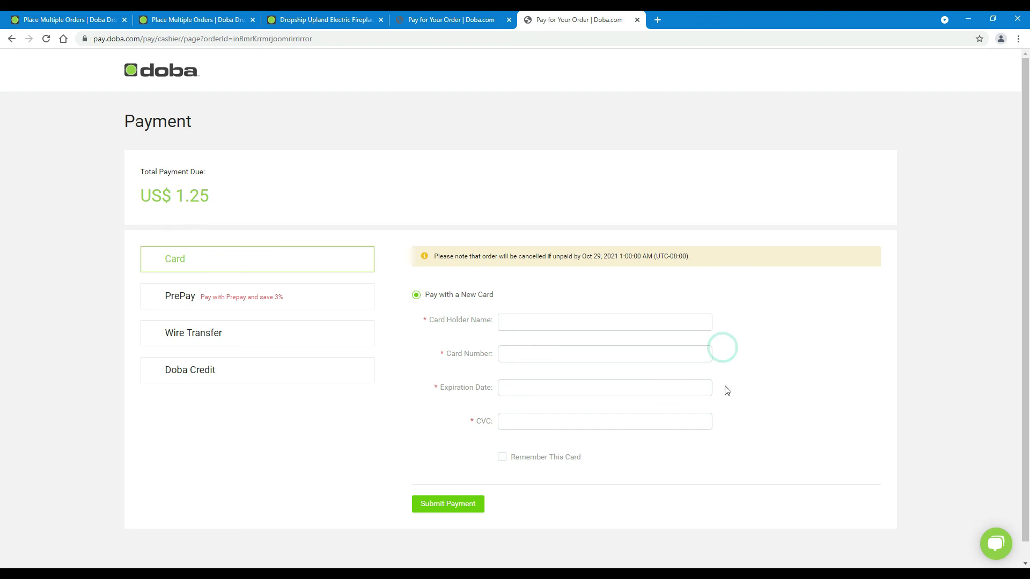